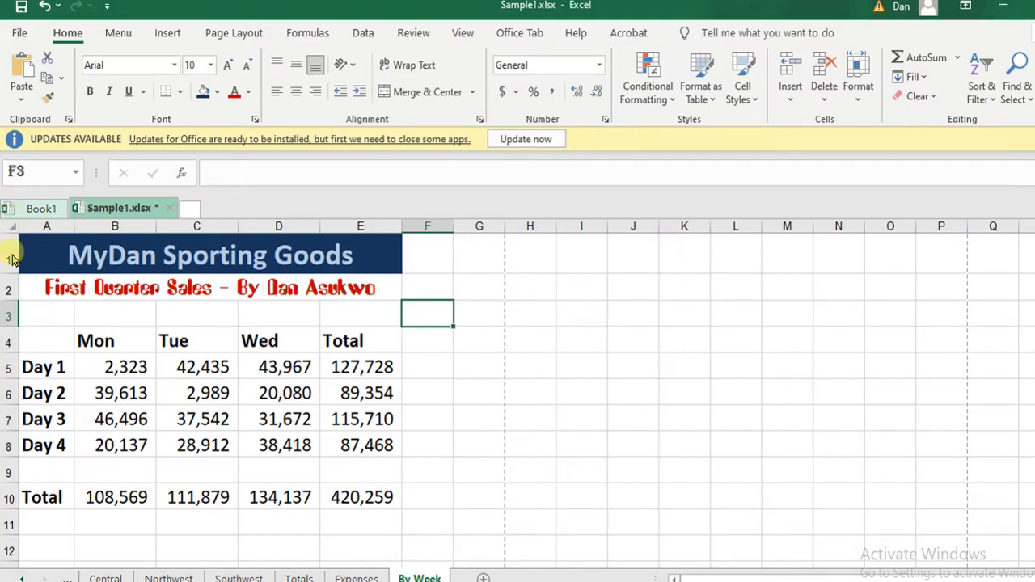
Select every cell of the By Week worksheet twice, clearing the selection with cell J5 each time
left_click(12, 227)
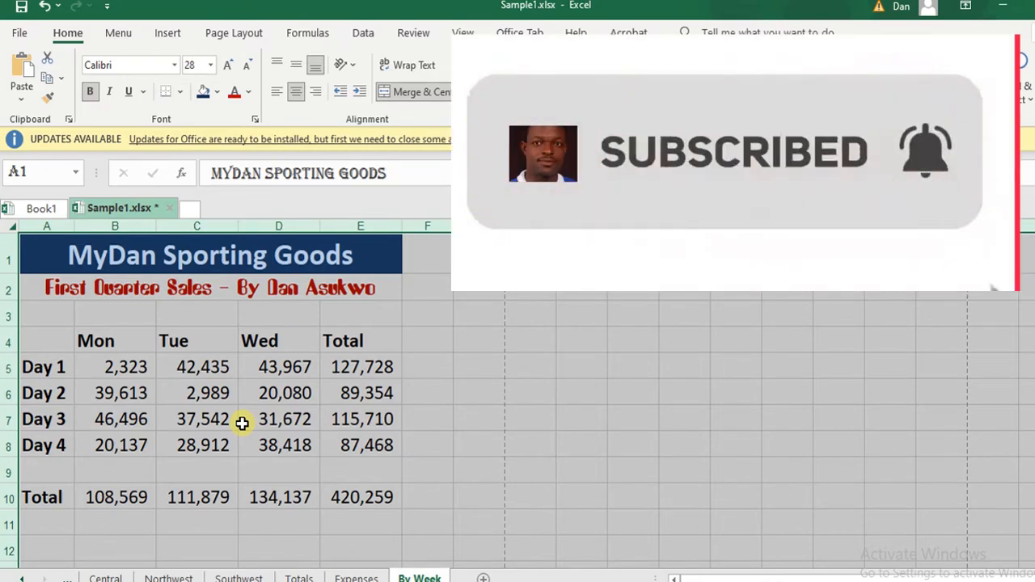
left_click(656, 369)
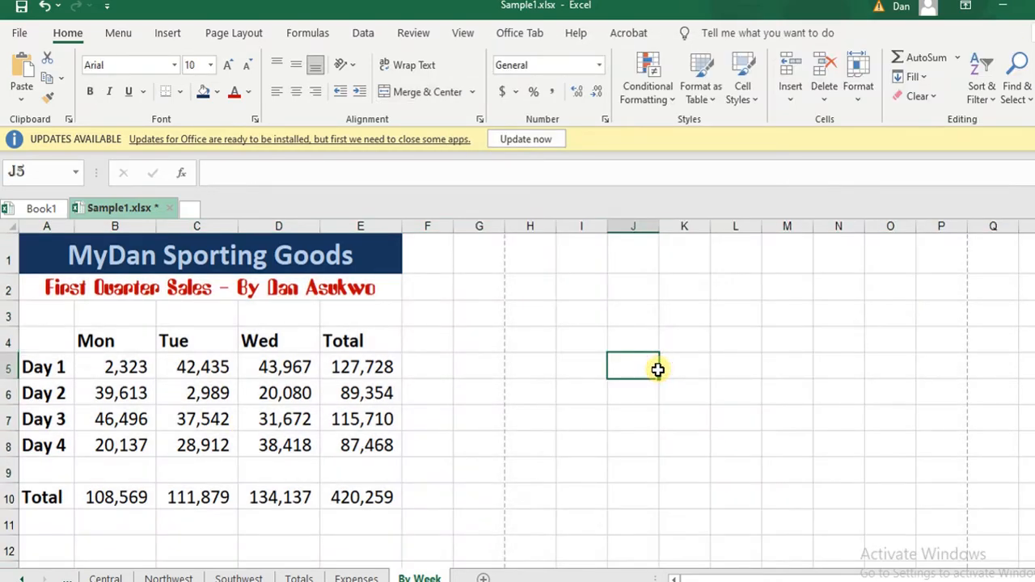
key("ctrl+a")
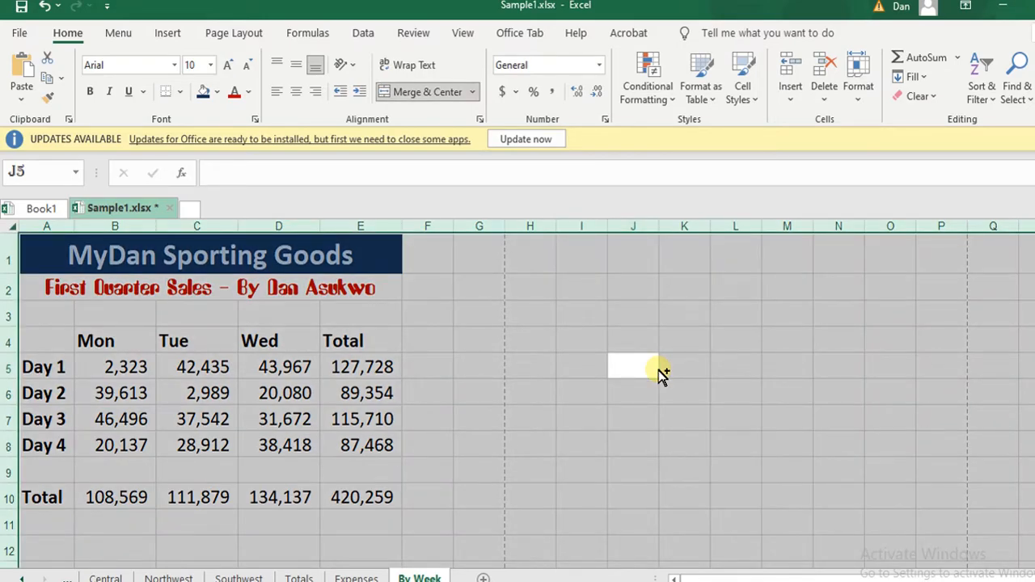
left_click(660, 372)
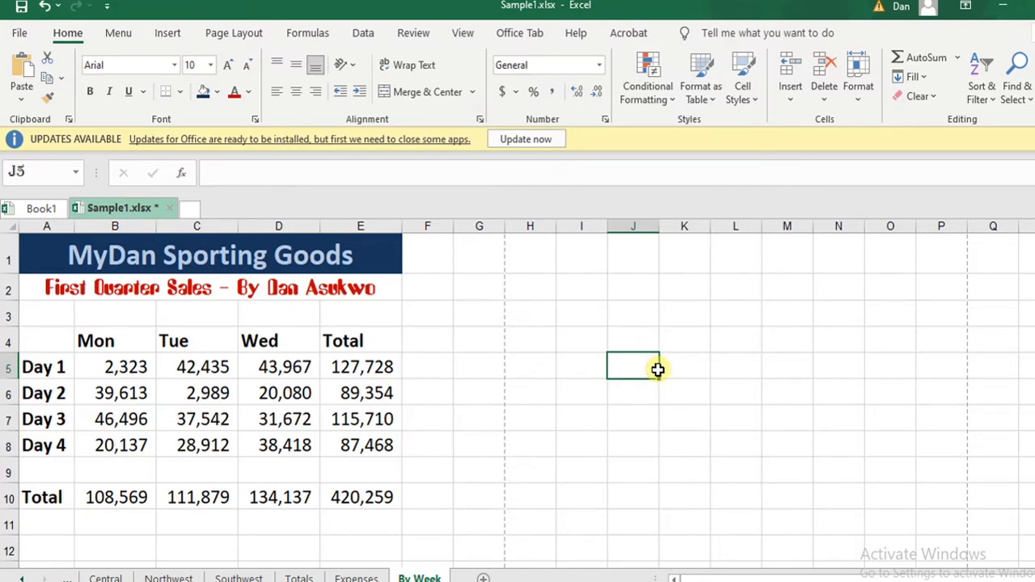
Select the Day 1 label cell, the empty cell J8, the entire row 6 and the entire column D, one after another
left_click(45, 366)
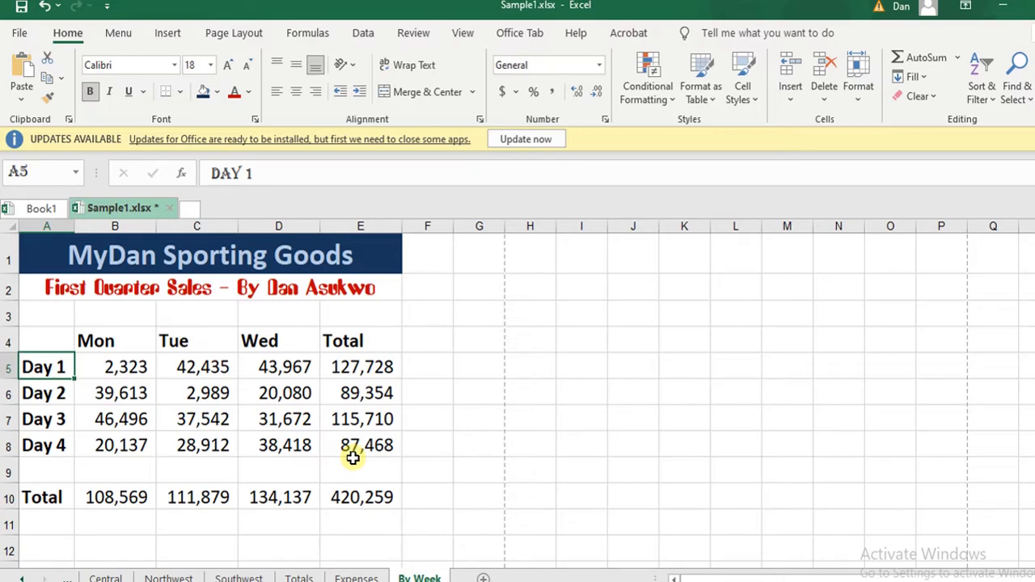
left_click(627, 441)
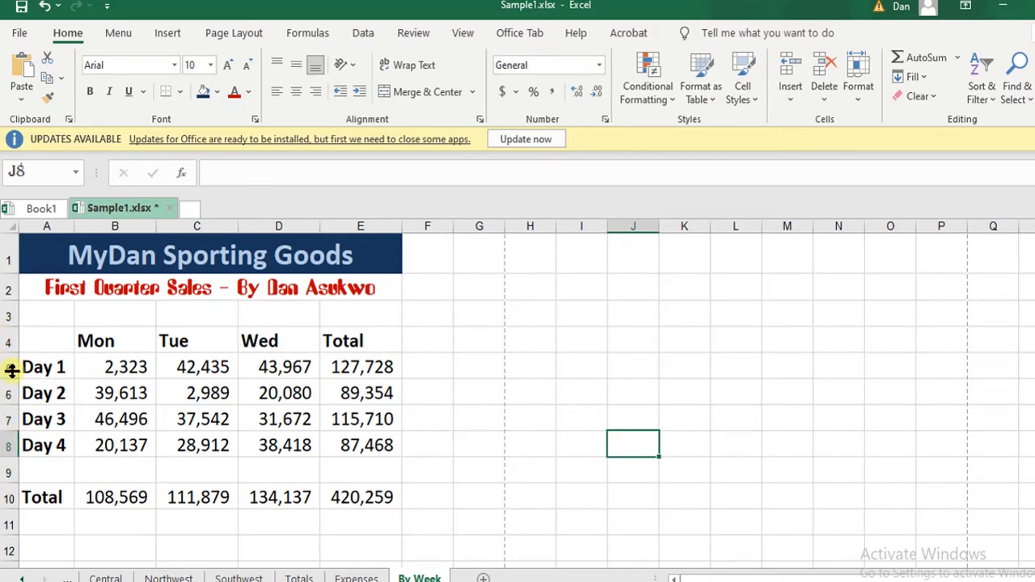
left_click(9, 395)
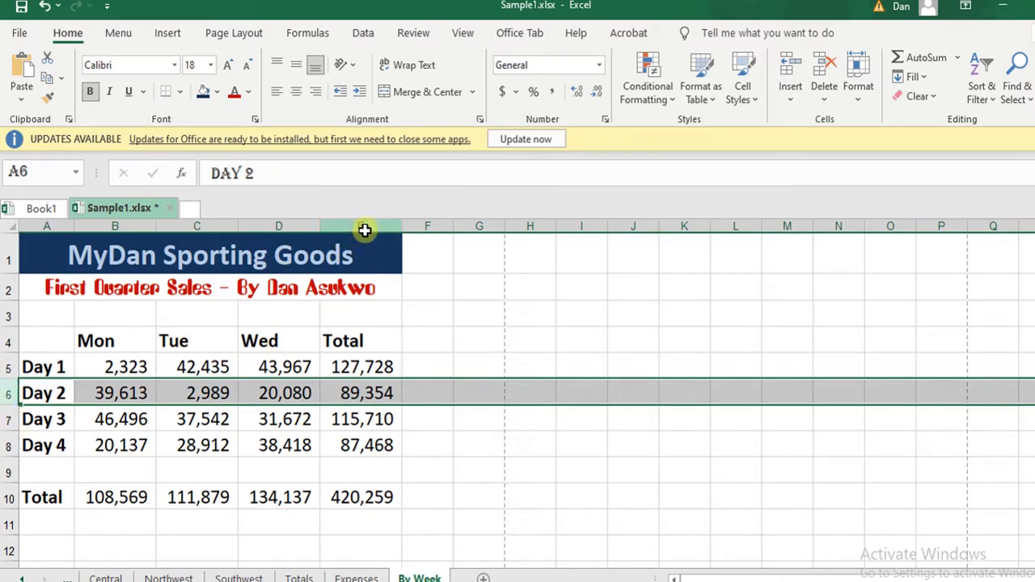
left_click(294, 226)
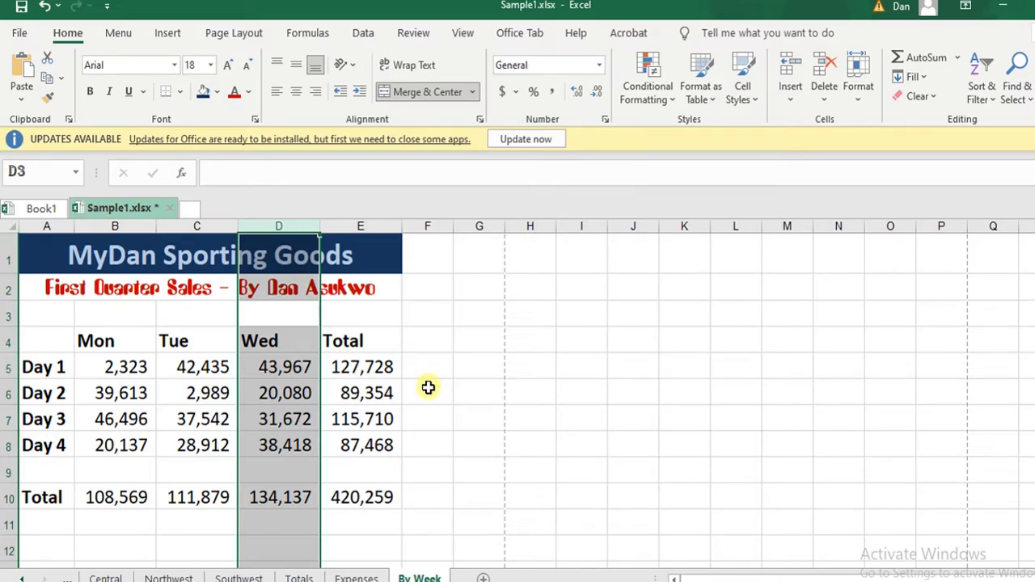
Select the non-adjacent columns B, D and E together, and clear the selection with cell G6
left_click(118, 227)
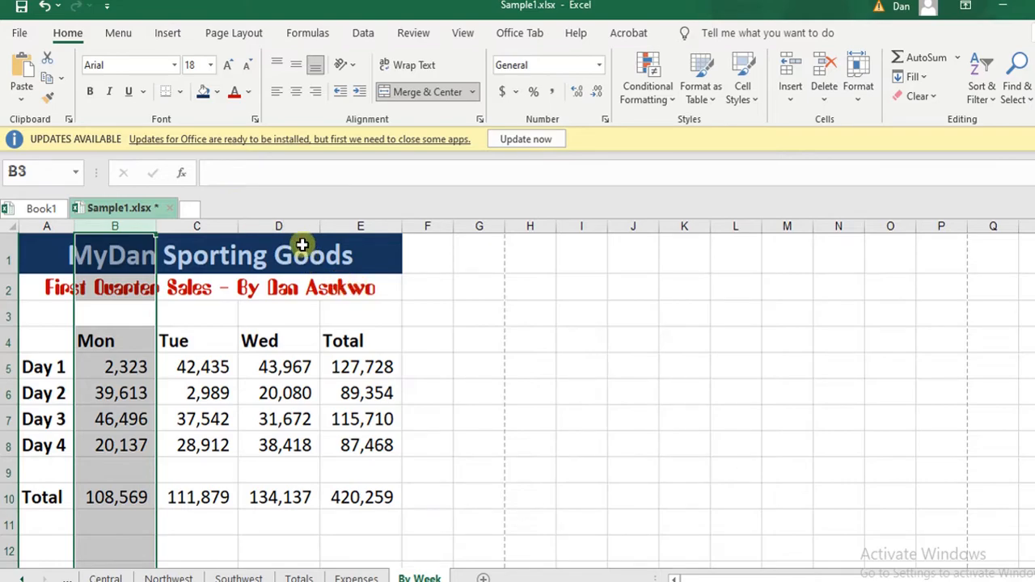
left_click(284, 226, "ctrl")
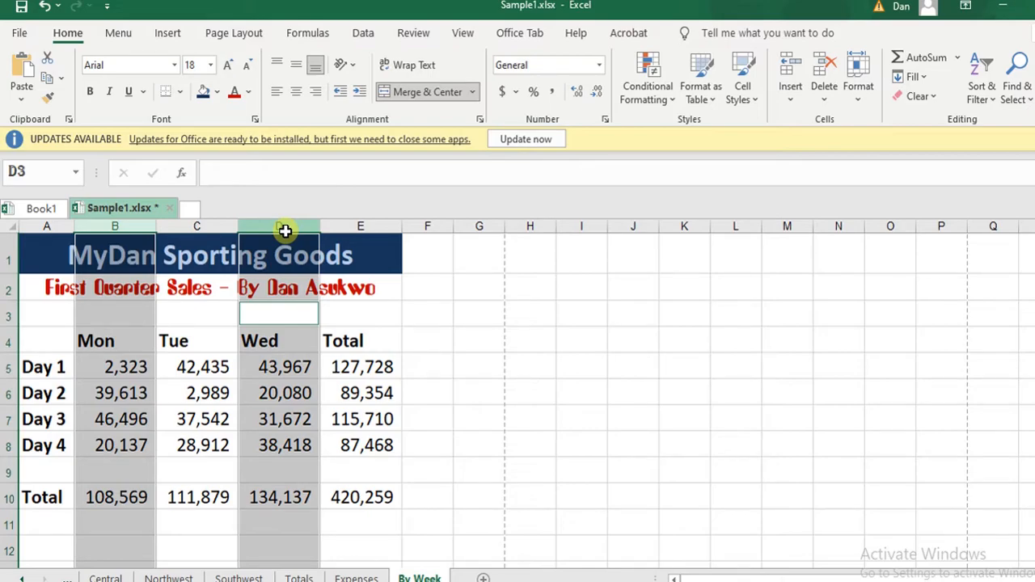
left_click(363, 227, "ctrl")
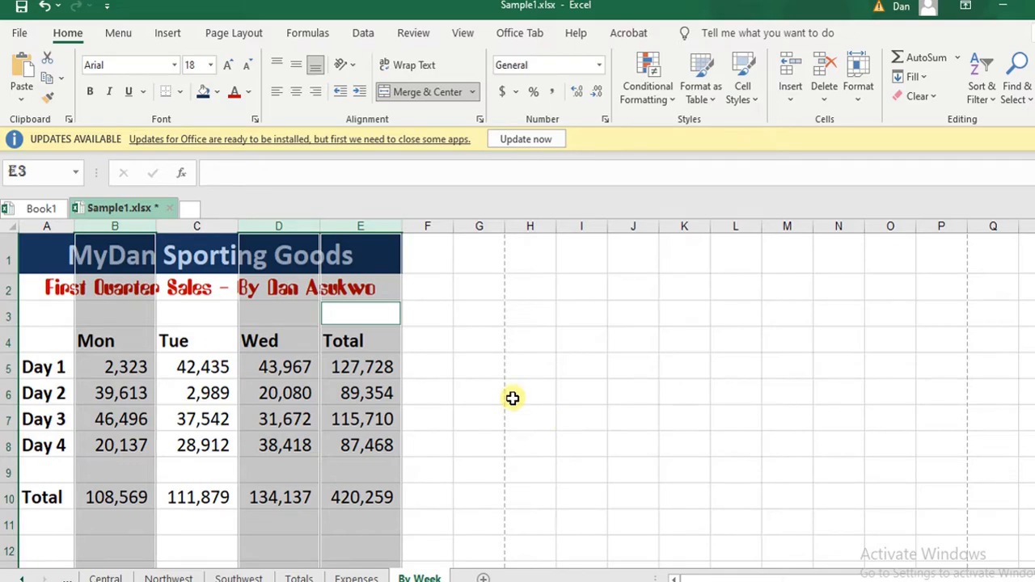
left_click(481, 385)
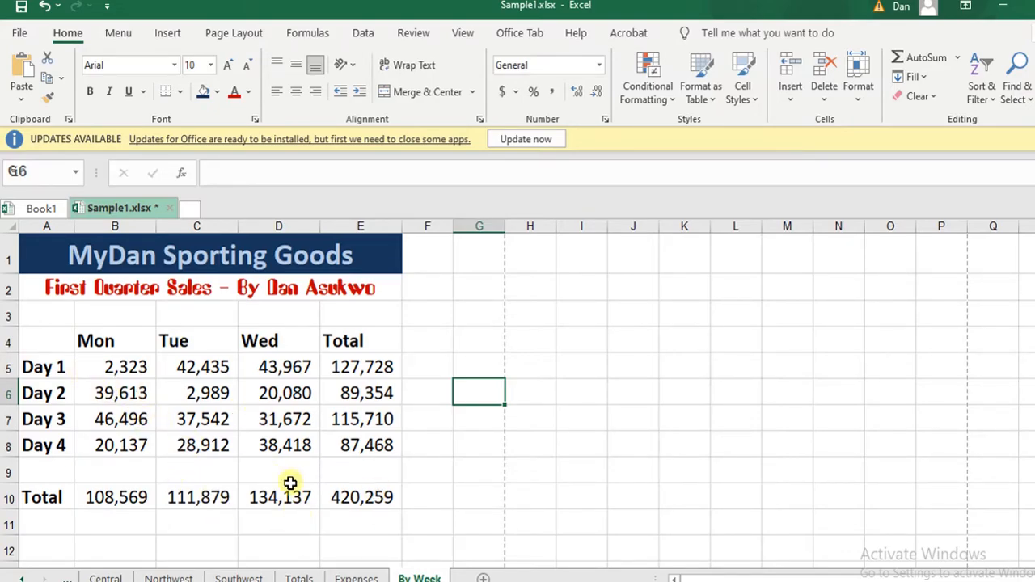
Select the single cells D7, B6 and C5 one after another
left_click(283, 417)
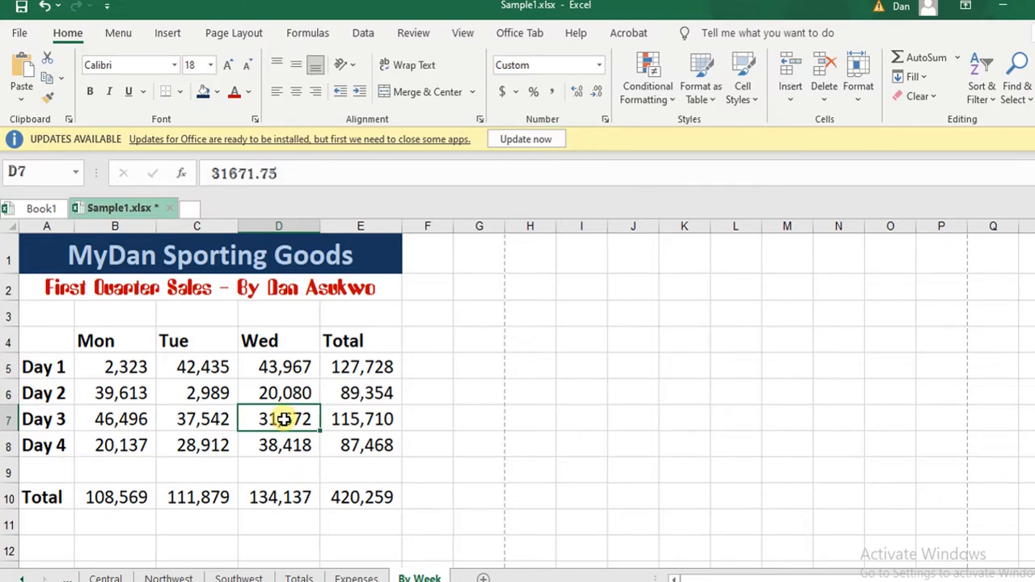
left_click(118, 392)
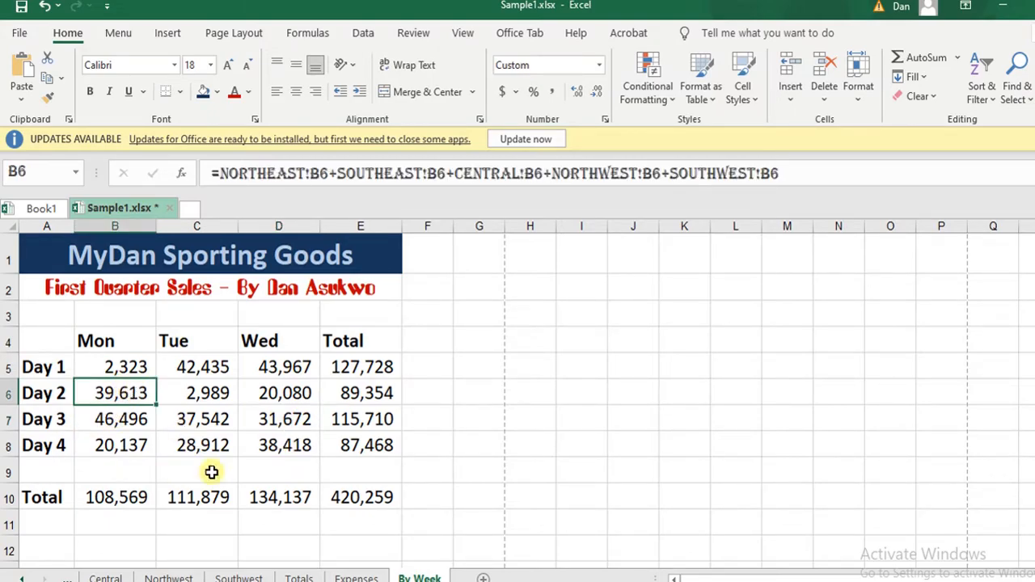
left_click(206, 366)
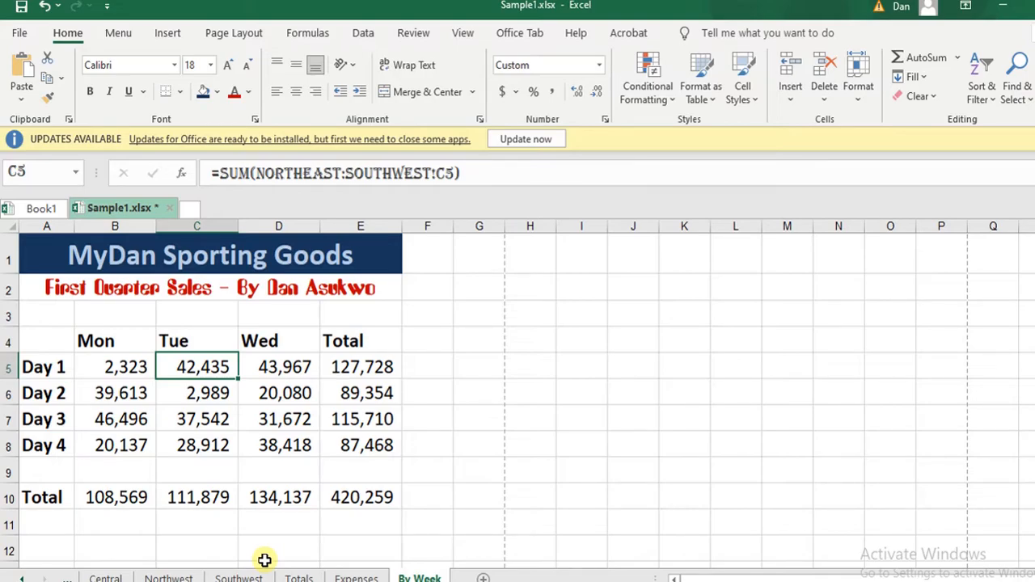
Select the non-adjacent cells B5, D5, B7, D7, C8, E8, C10, D10 and B10 together, and clear the selection with cell G6
left_click(126, 369)
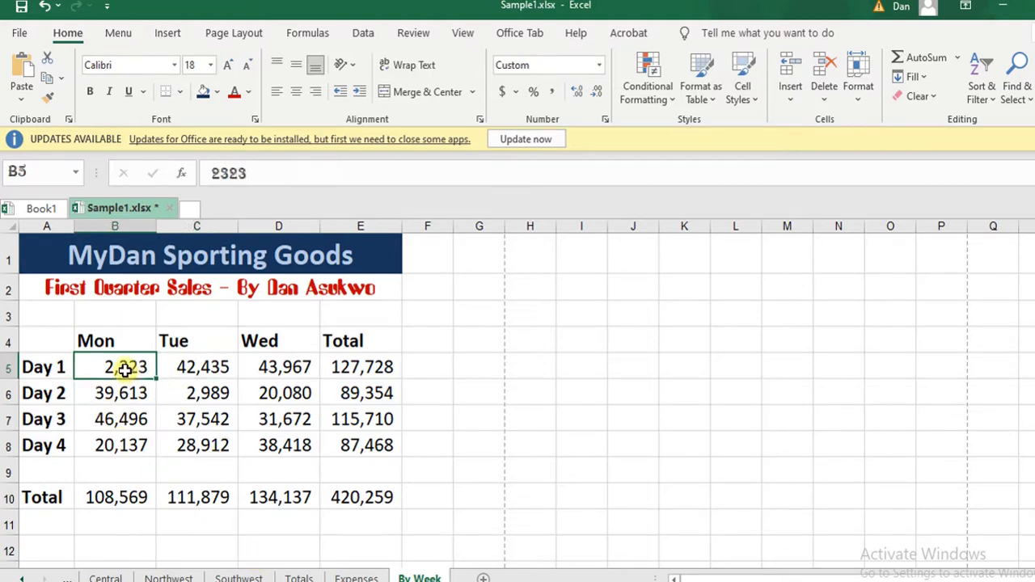
left_click(294, 372, "ctrl")
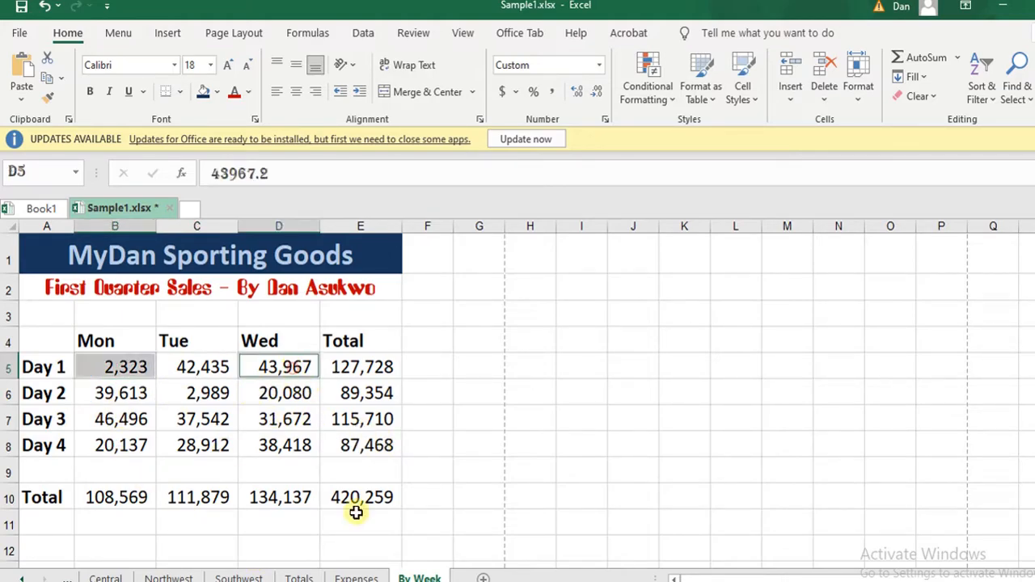
left_click(102, 424, "ctrl")
left_click(267, 419, "ctrl")
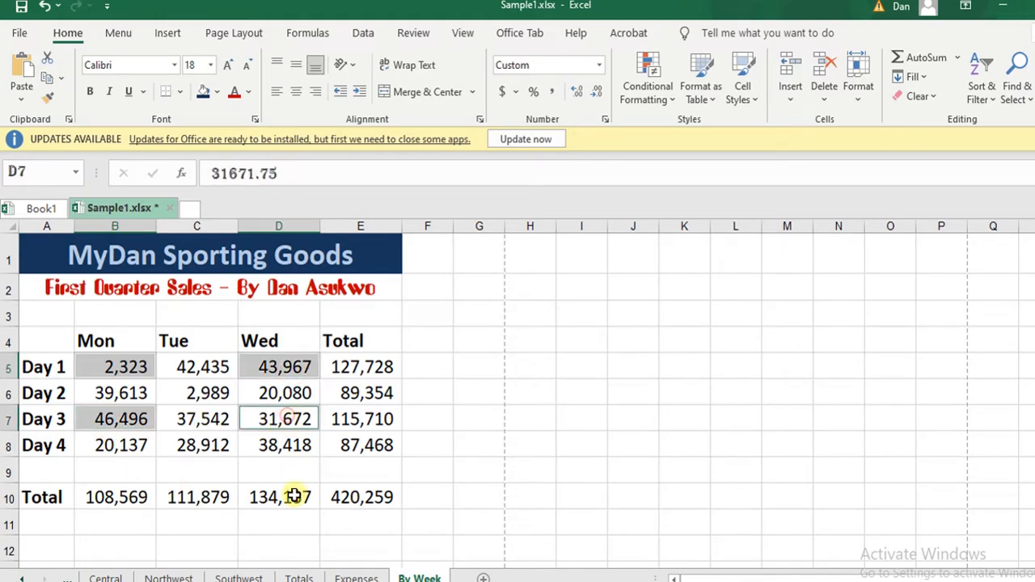
left_click(206, 442, "ctrl")
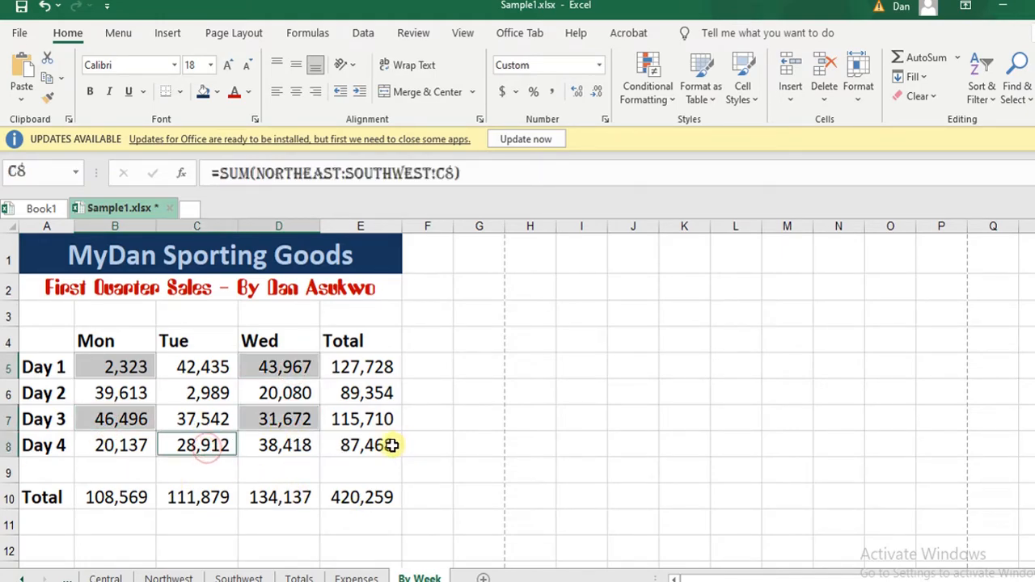
left_click(391, 445, "ctrl")
left_click(206, 494, "ctrl")
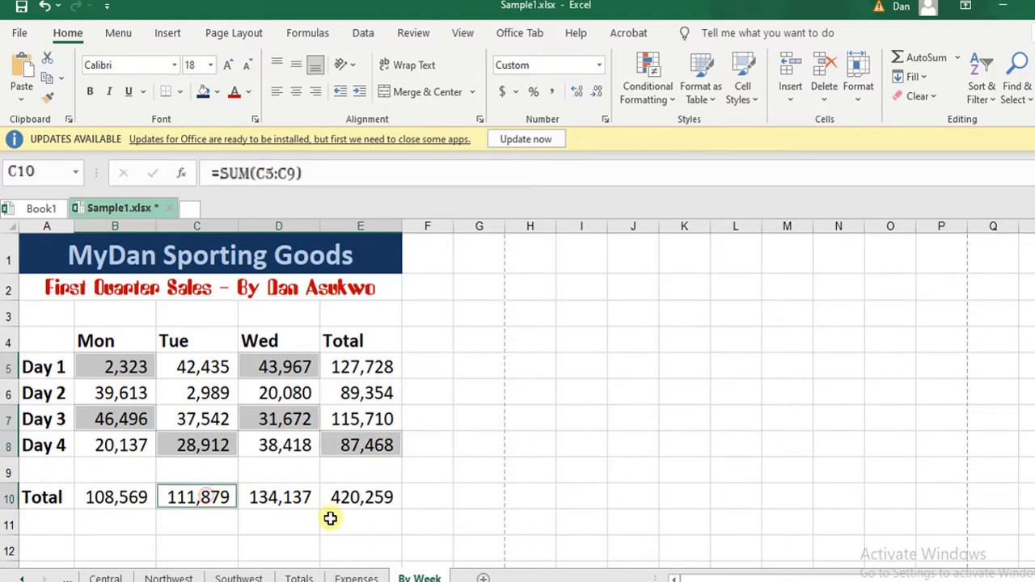
left_click(293, 502, "ctrl")
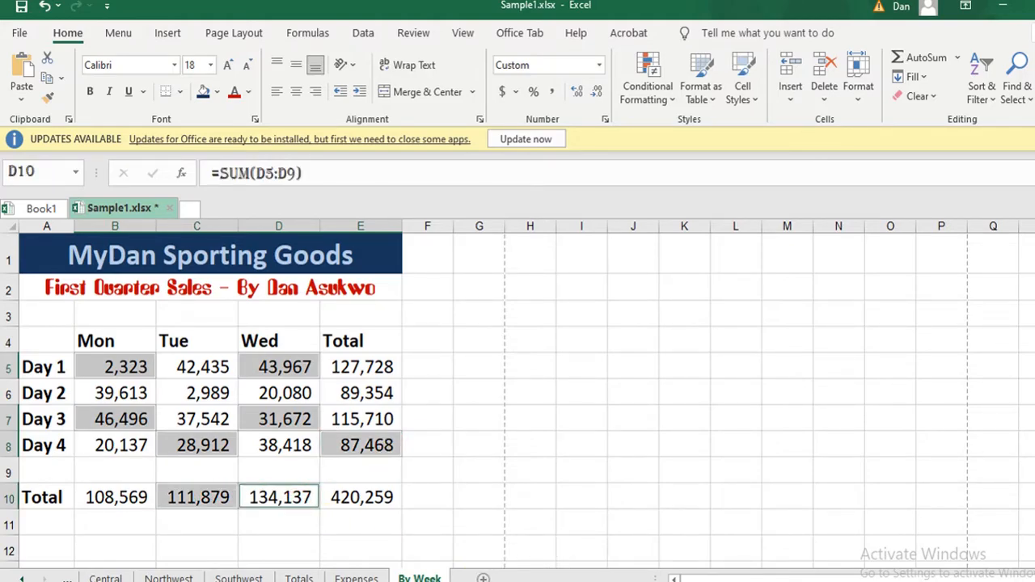
left_click(117, 497, "ctrl")
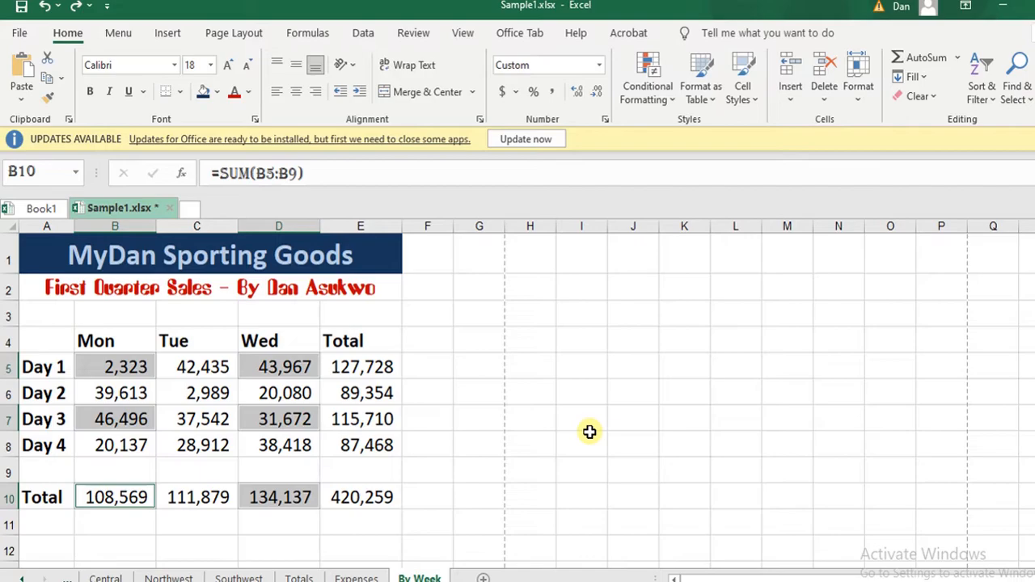
left_click(456, 390)
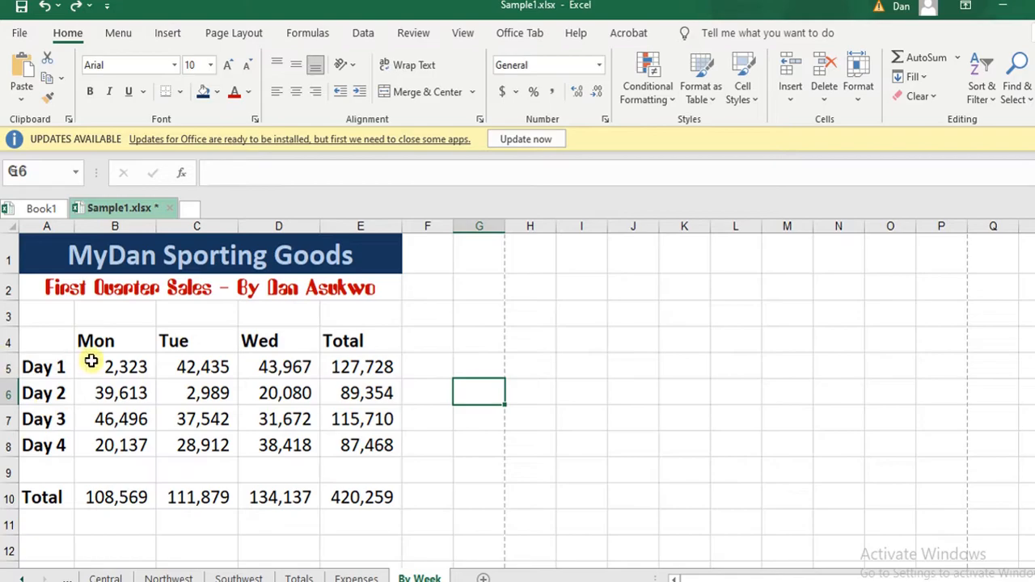
Starting from the Day 1 label in A5, extend the selection cell by cell to the range A5:D7
left_click(46, 368)
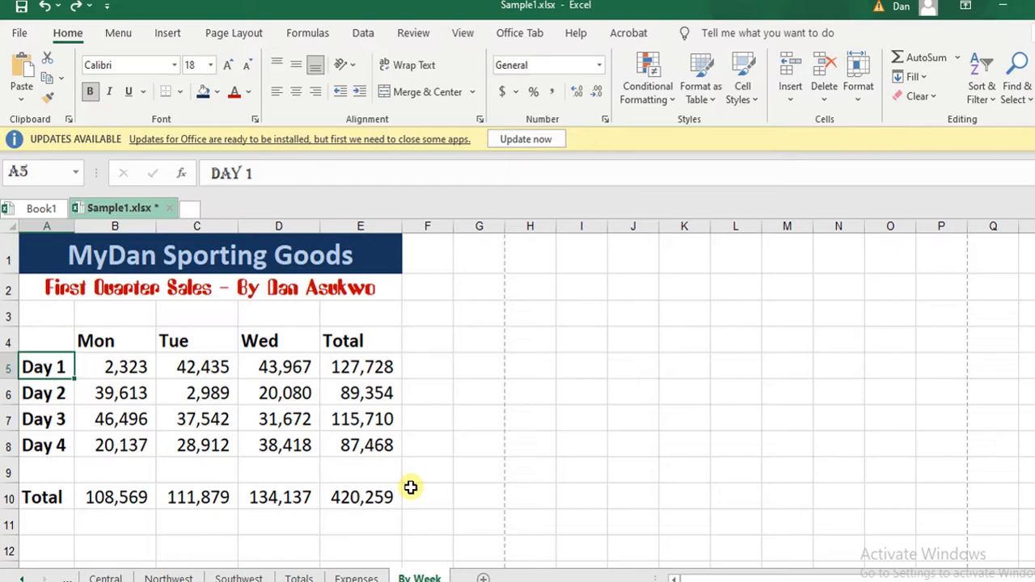
key("shift+Right")
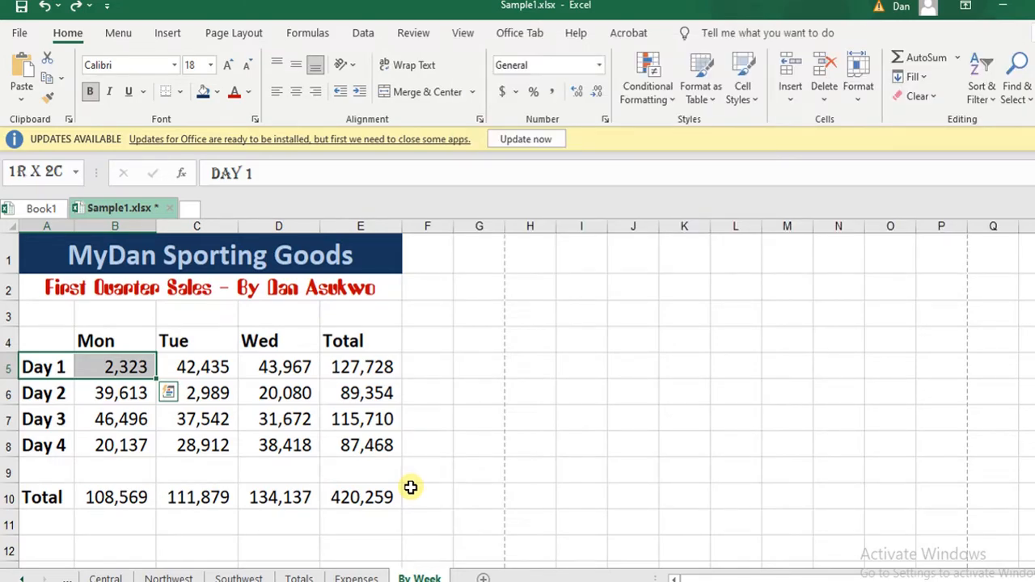
key("shift+Right")
key("shift+Right")
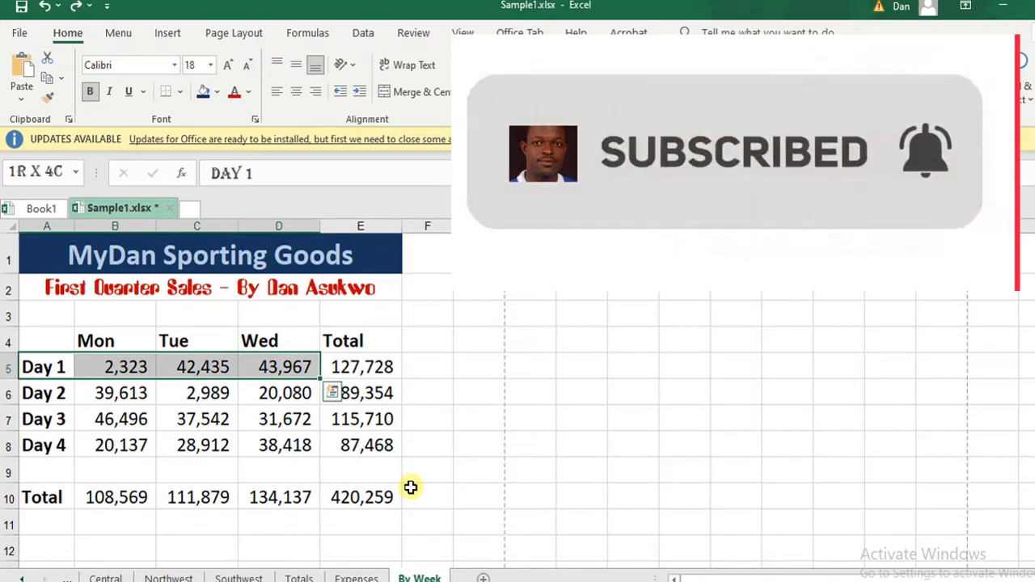
key("shift+Down")
key("shift+Down")
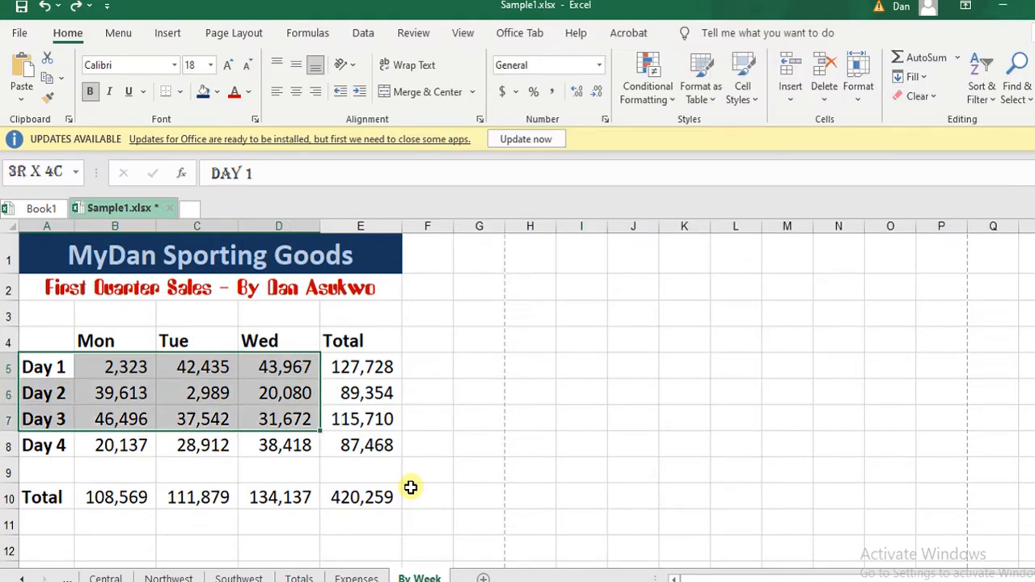
Shrink the selected range to A5:B7 and re-extend it to A5:D8, clearing the selection at the end
key("shift+Left")
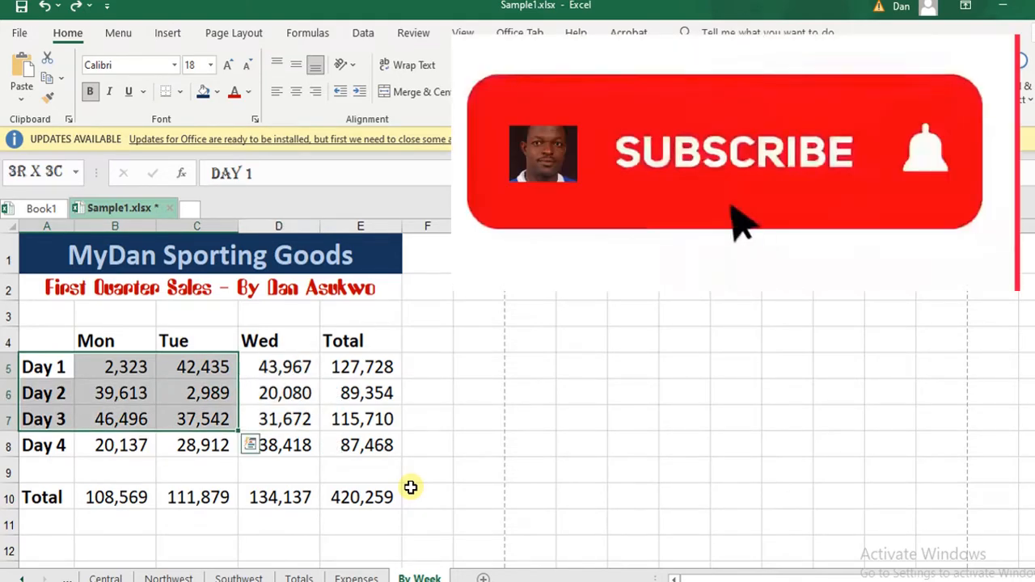
key("shift+Left")
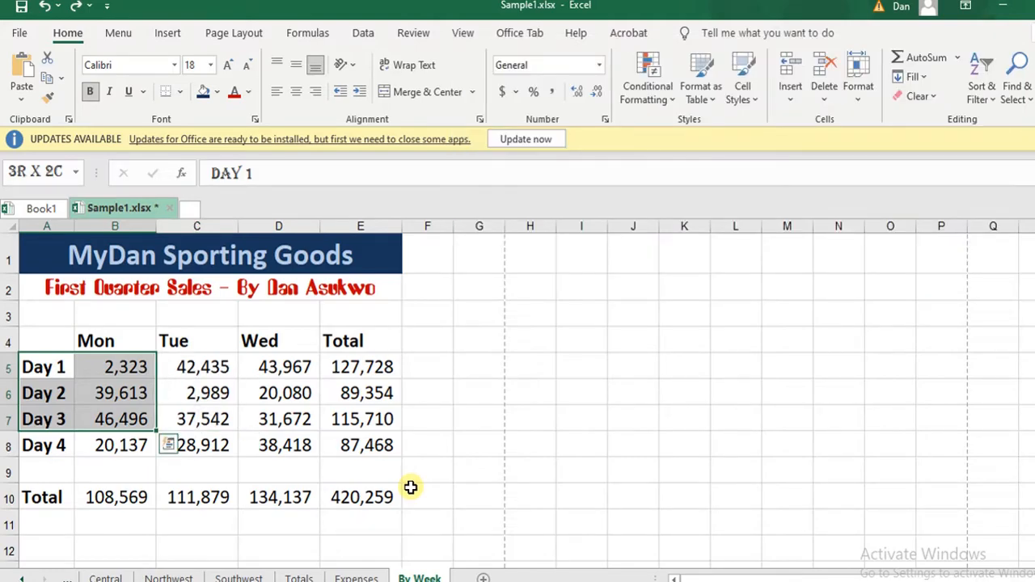
key("shift+Right")
key("shift+Right")
key("shift+Down")
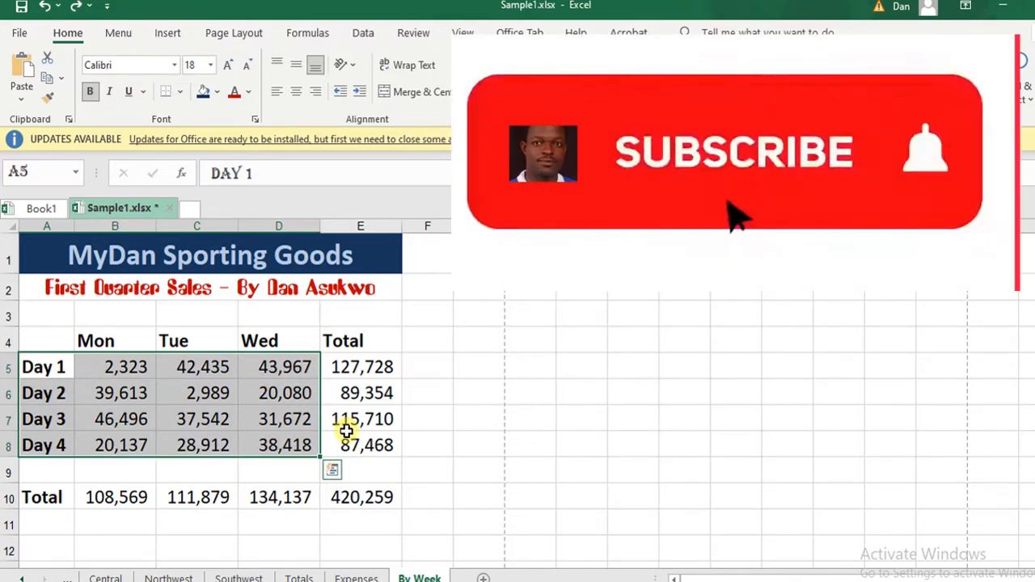
left_click(481, 368)
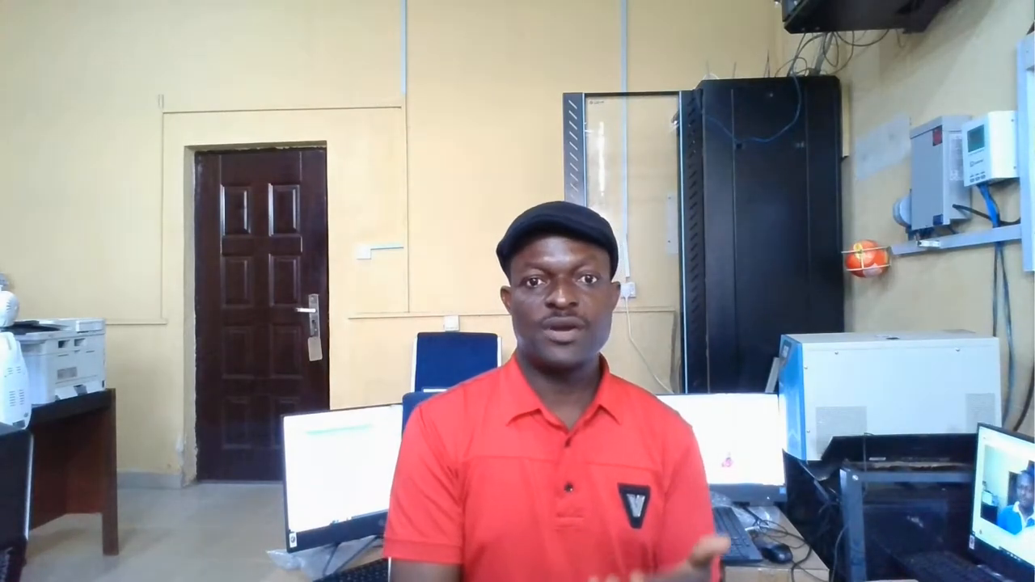